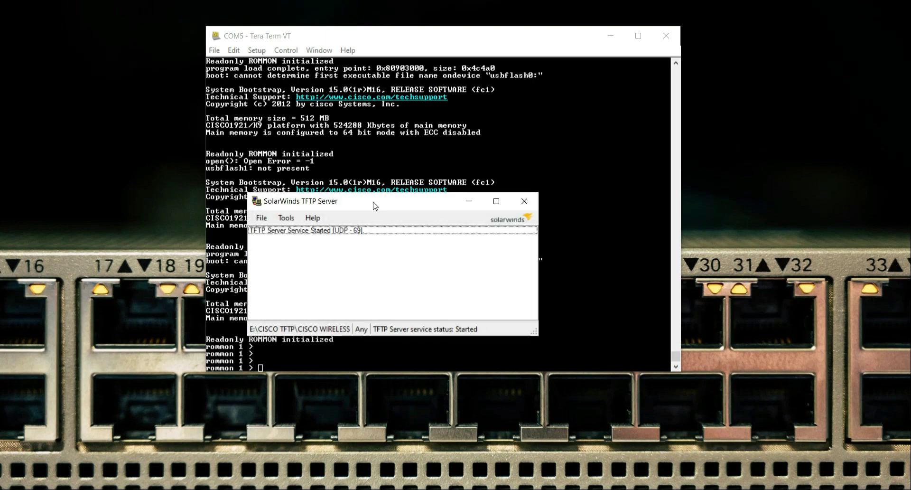
Step: Leave the router at rommon, move the SolarWinds TFTP Server window up and right, and open its File menu
left_click_drag(377, 199, 607, 141)
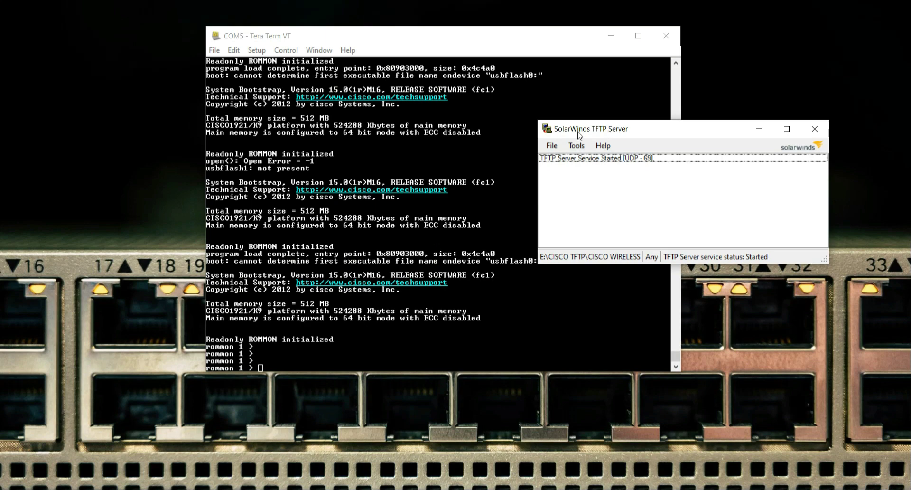
left_click(558, 147)
left_click(558, 147)
Step: Set the TFTP server root directory to E:\CISCO TFTP\CISCO ROUTERS in File > Configure
left_click(557, 146)
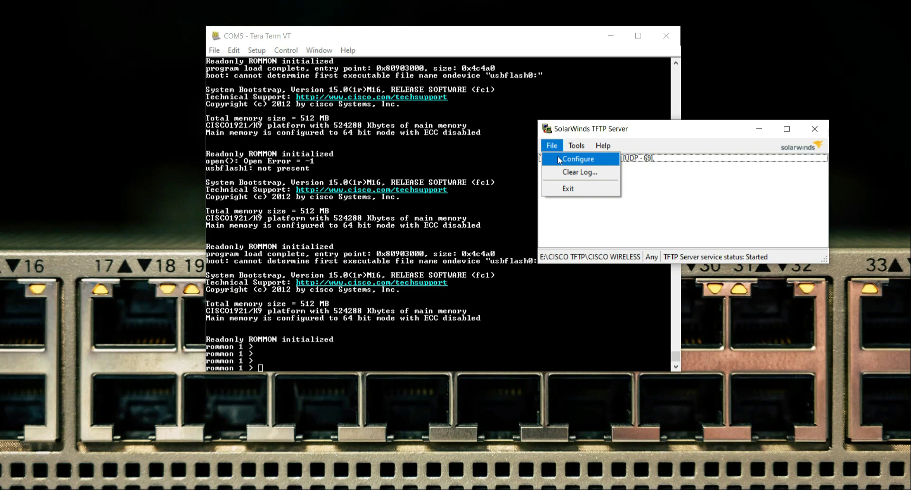
left_click(557, 158)
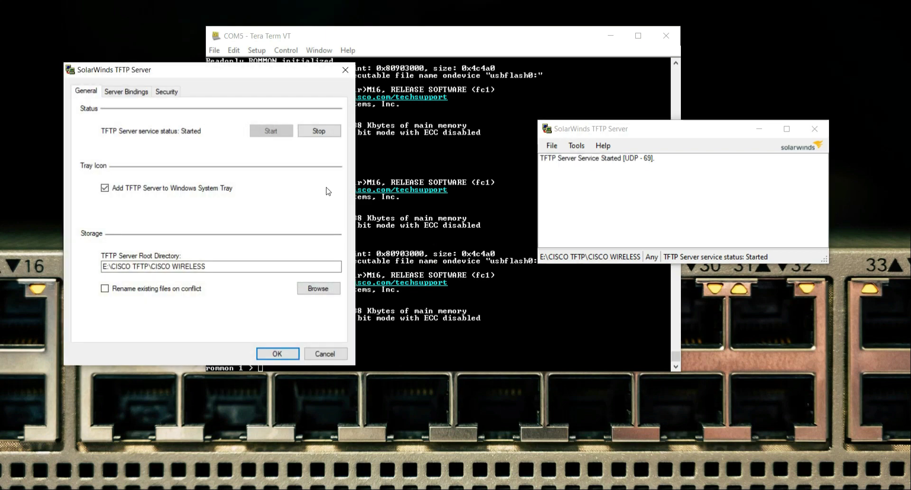
left_click(318, 288)
left_click(375, 242)
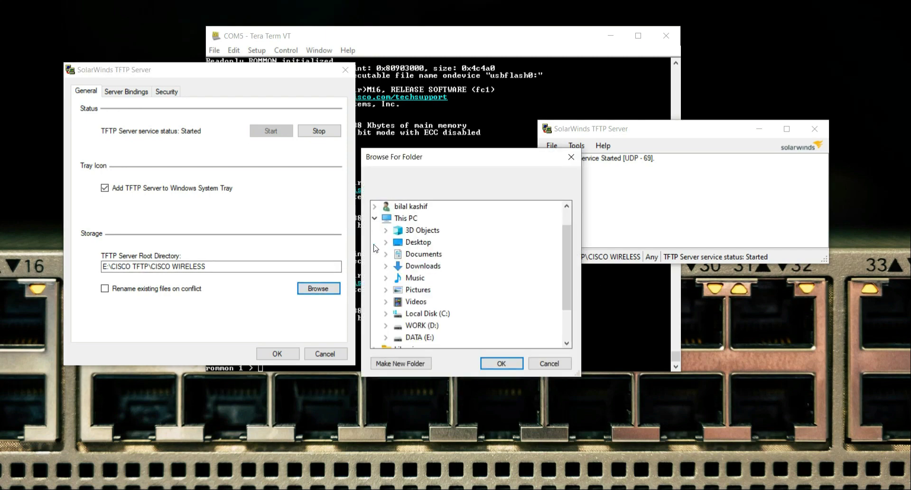
left_click_drag(565, 243, 504, 276)
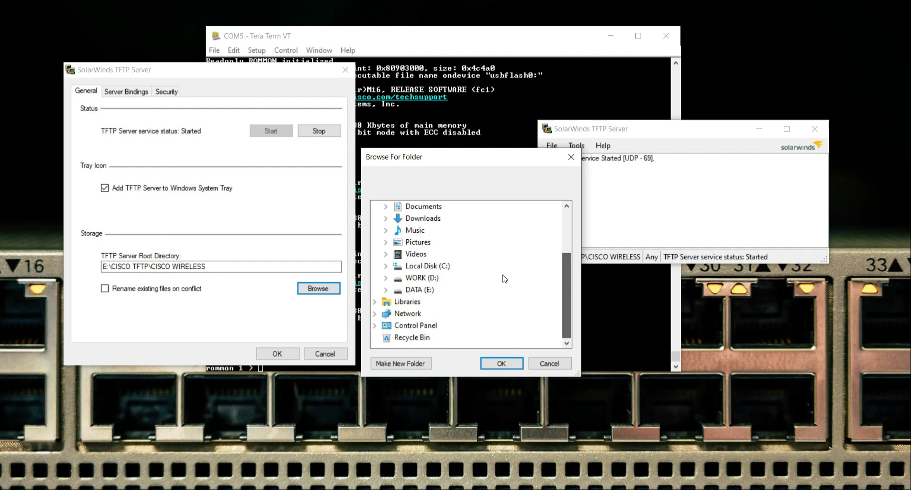
left_click(391, 290)
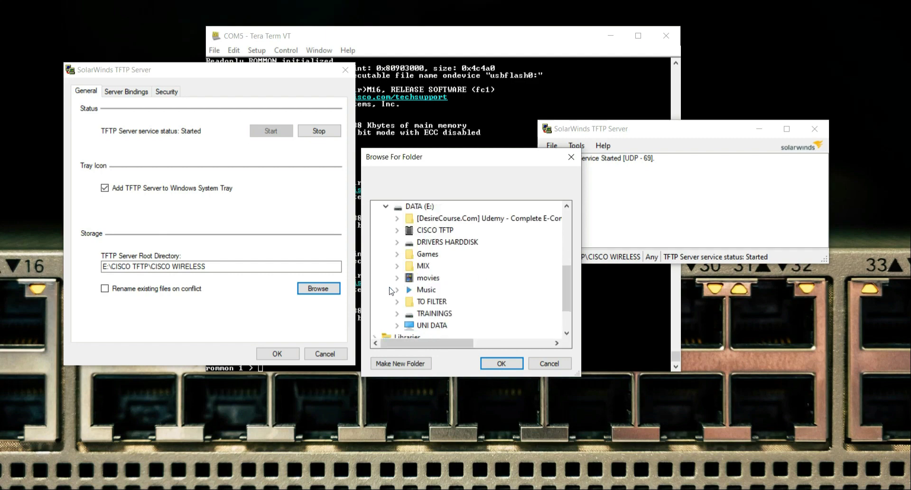
left_click(396, 230)
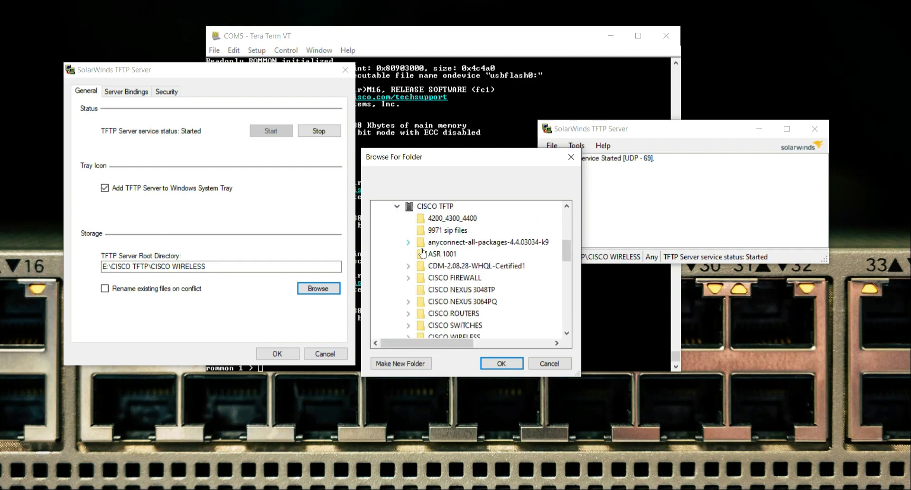
left_click_drag(565, 249, 565, 255)
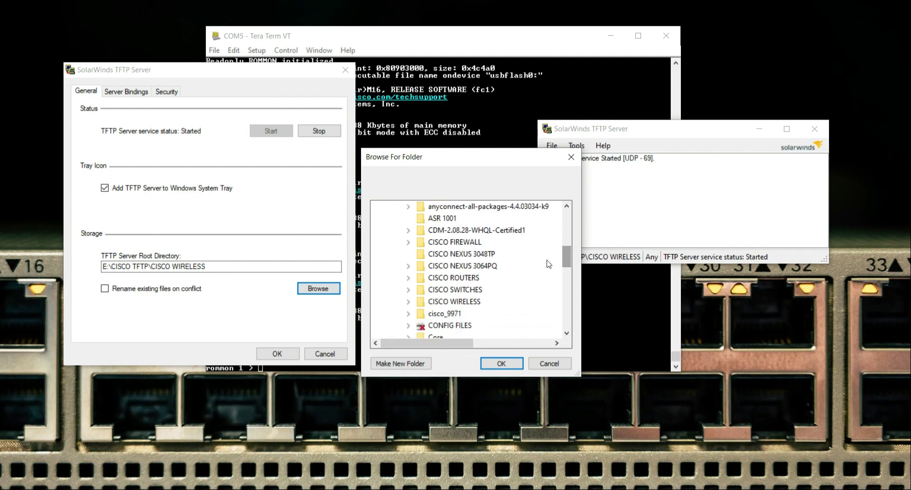
double_click(424, 279)
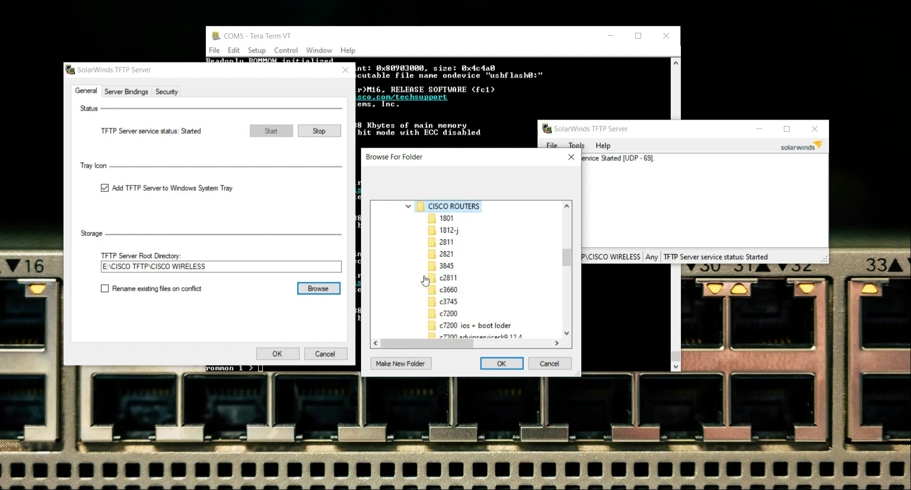
left_click(502, 364)
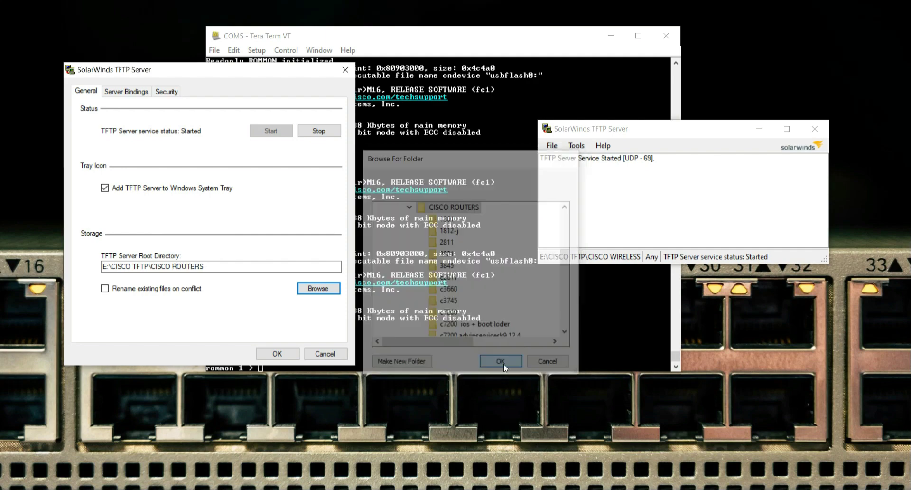
left_click(269, 356)
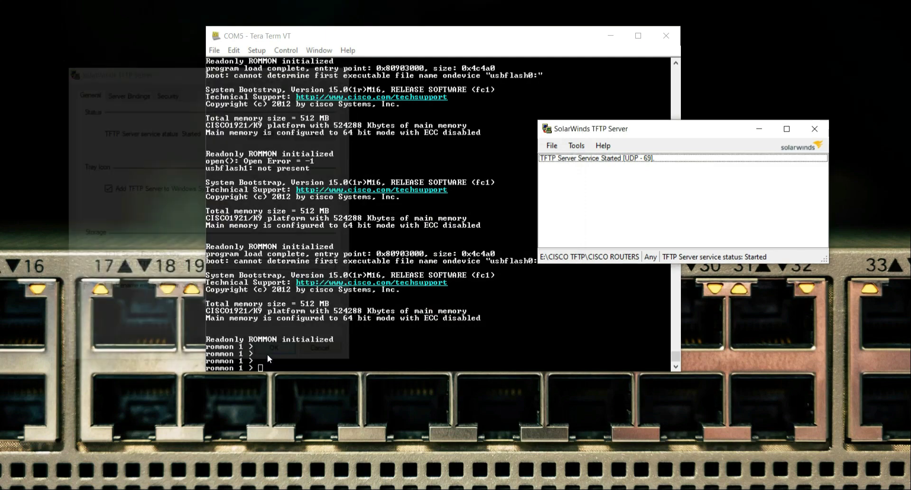
Step: Turn off Windows Defender Firewall for public networks, then close the firewall window
left_click_drag(623, 132, 661, 101)
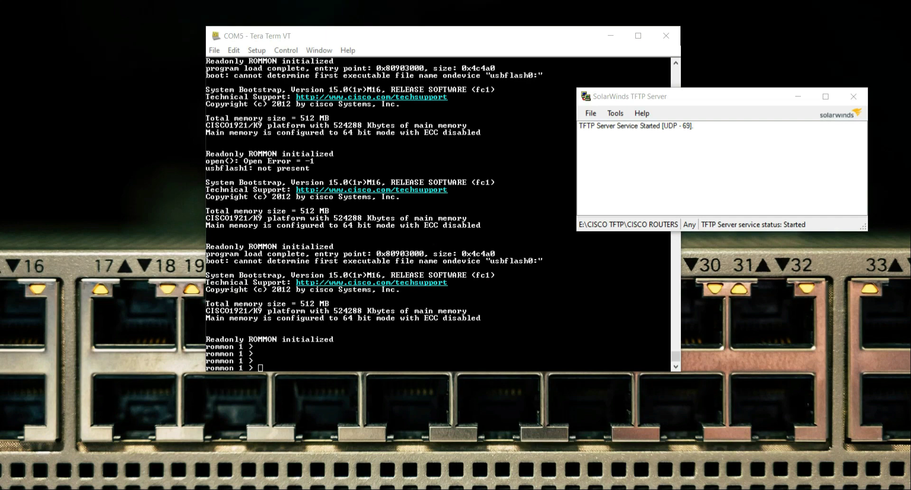
key("super")
type("win")
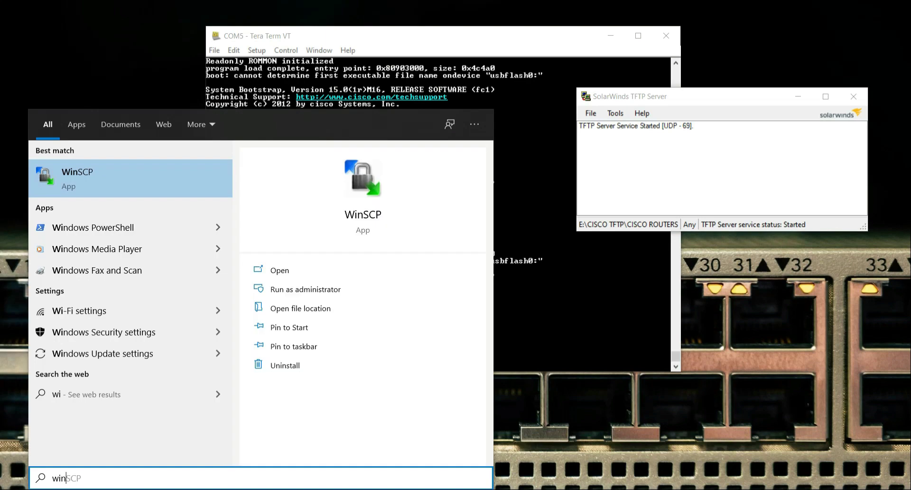
type("dows fire")
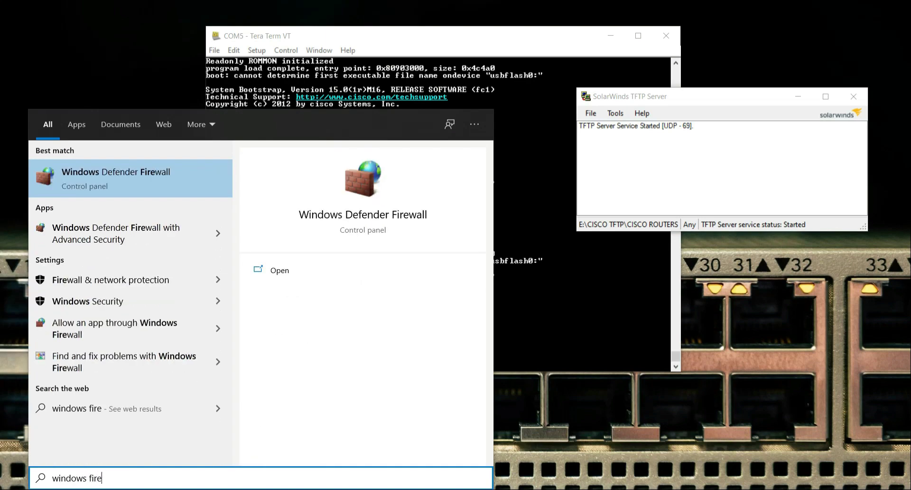
key("Return")
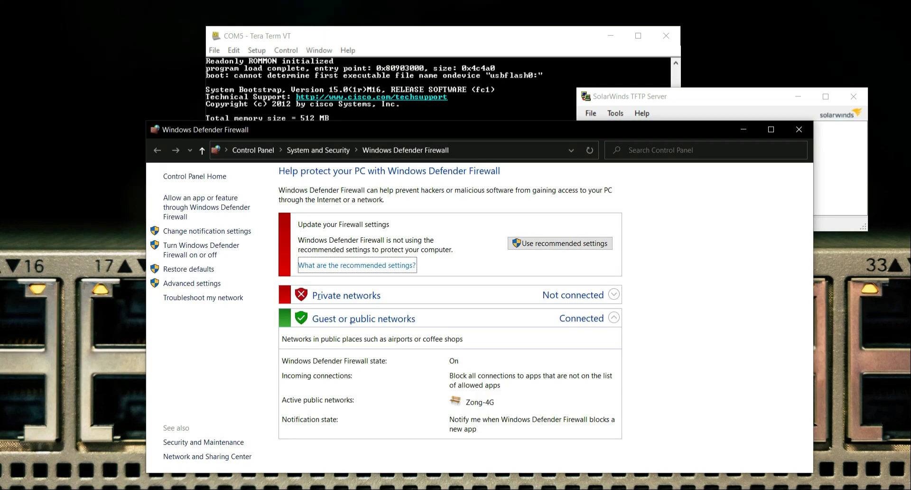
left_click(196, 250)
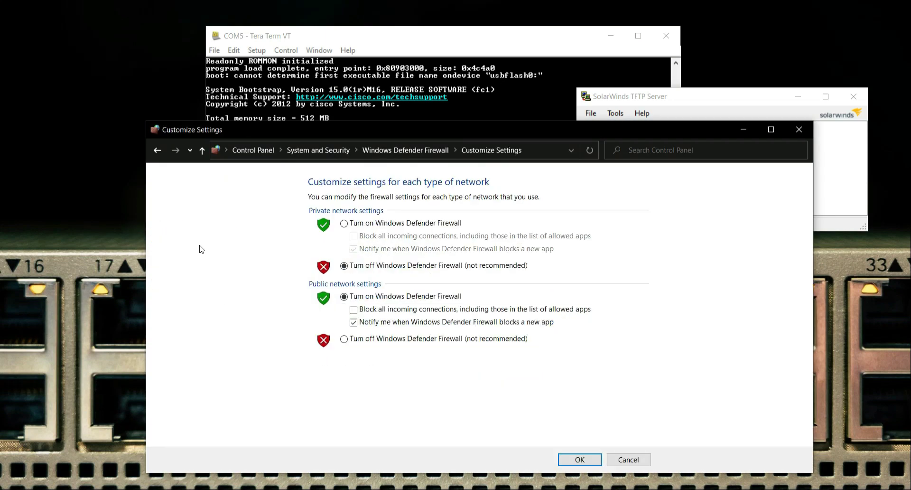
left_click(352, 339)
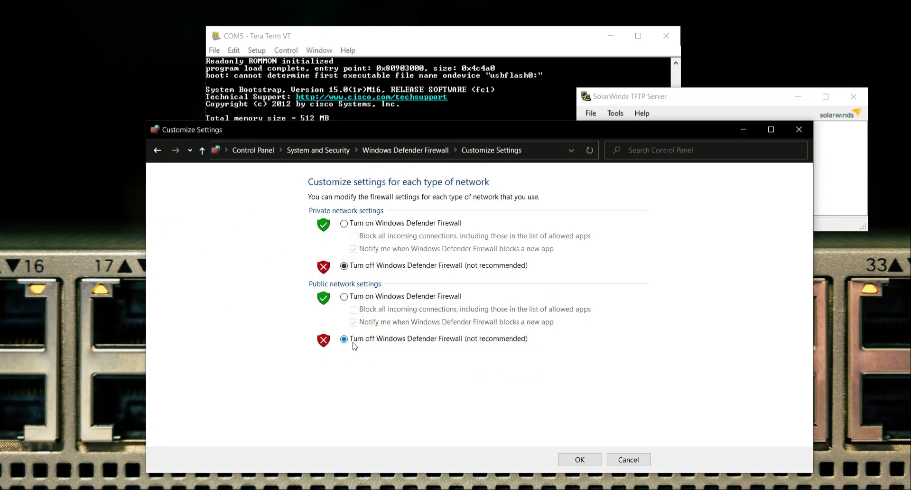
left_click(589, 459)
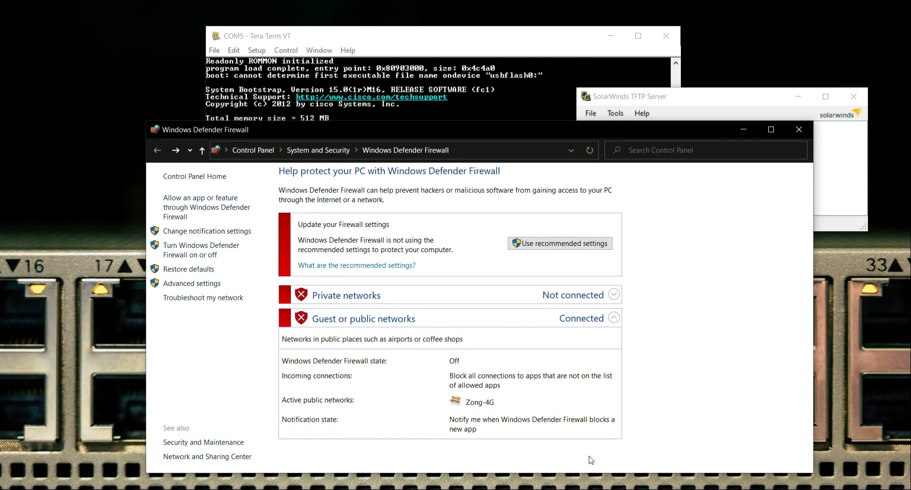
left_click(798, 130)
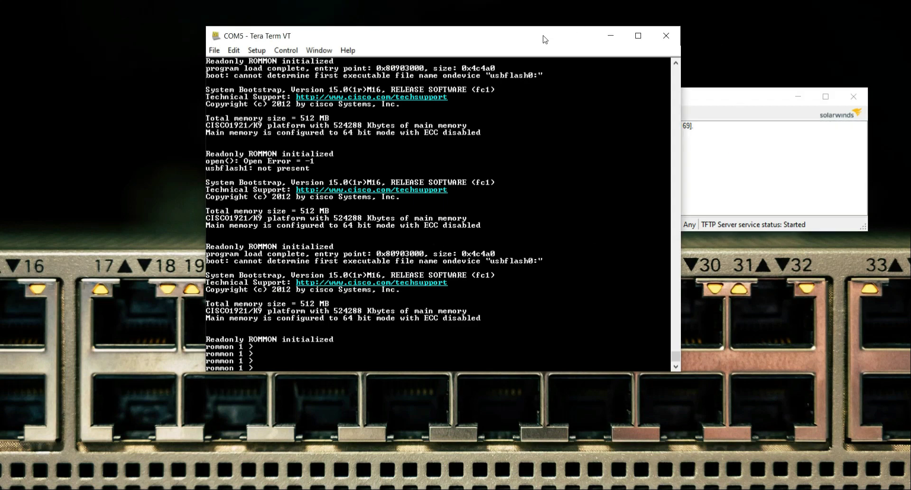
Step: Run tftpdnld at the rommon prompt to display its usage help
left_click_drag(542, 35, 431, 38)
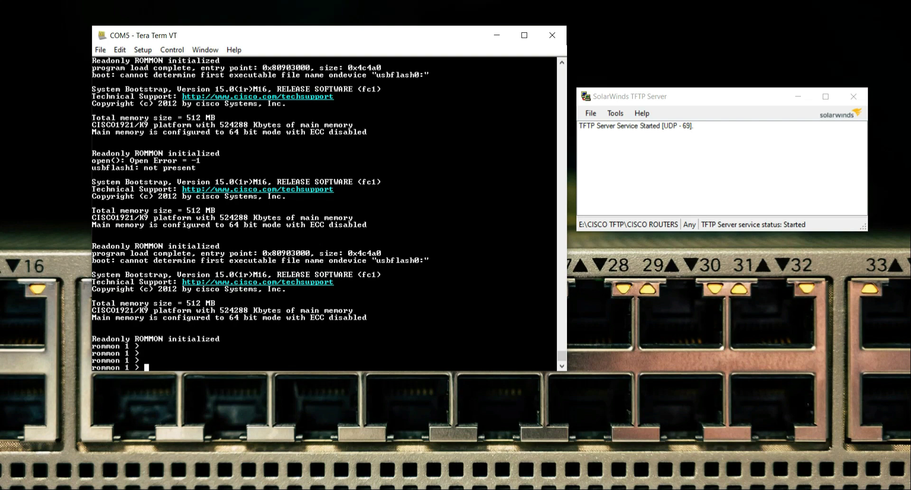
type("tftpdnld")
key("Return")
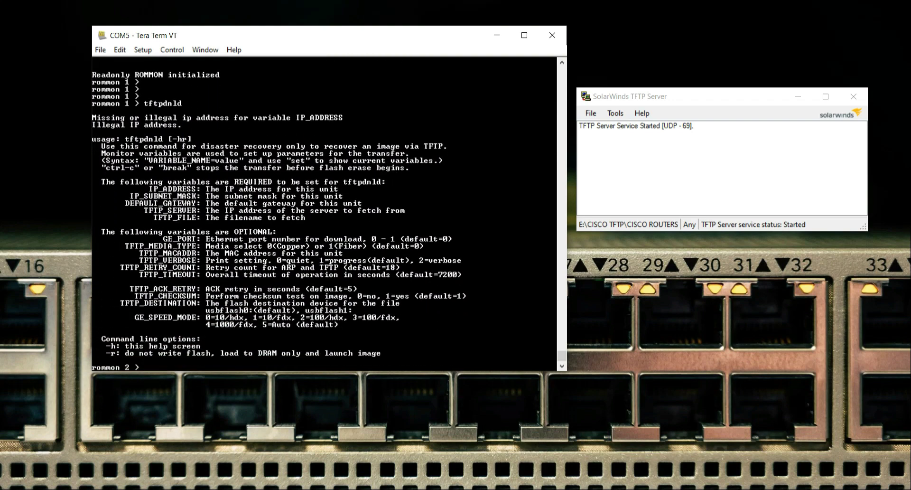
Step: Highlight the required variables IP_ADDRESS, IP_SUBNET_MASK, DEFAULT_GATEWAY and TFTP_FILE in the help output
left_click_drag(148, 189, 201, 188)
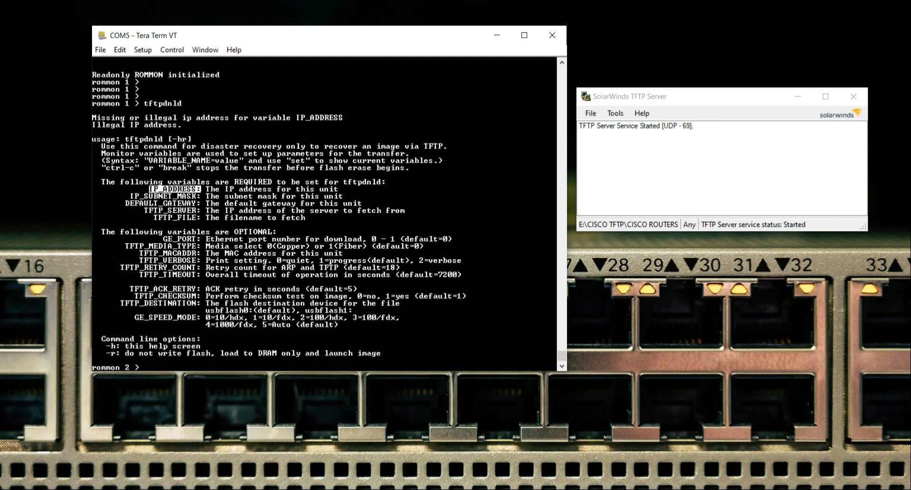
left_click_drag(130, 196, 200, 196)
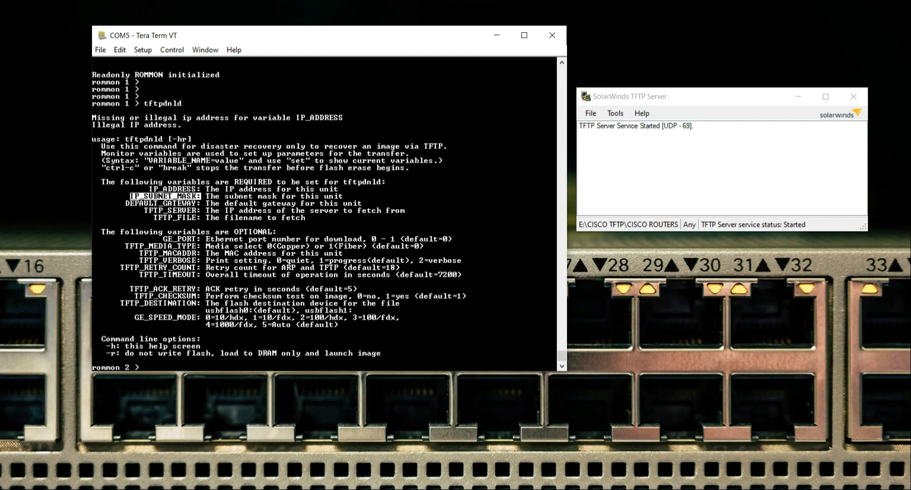
left_click_drag(125, 203, 197, 210)
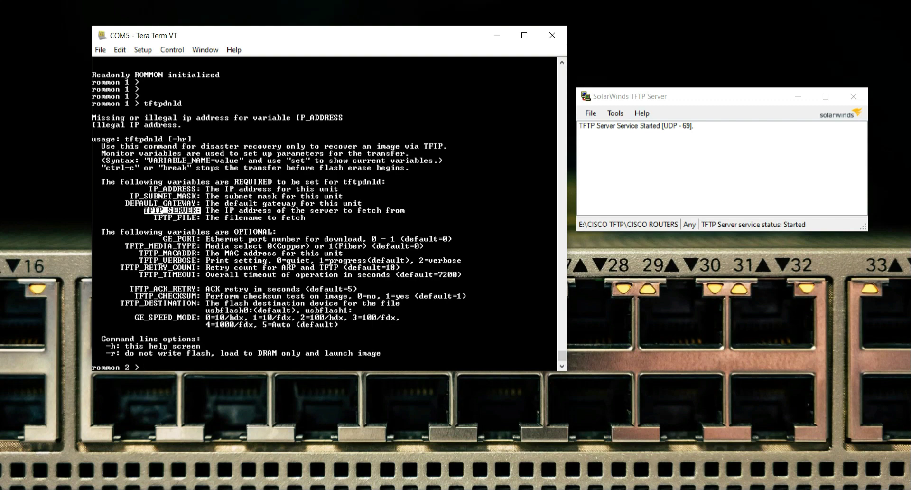
left_click_drag(153, 217, 197, 217)
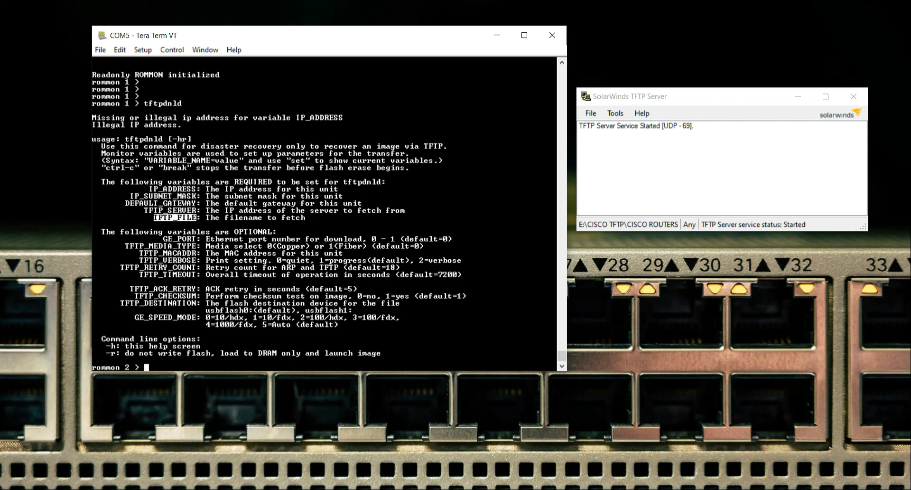
left_click(247, 363)
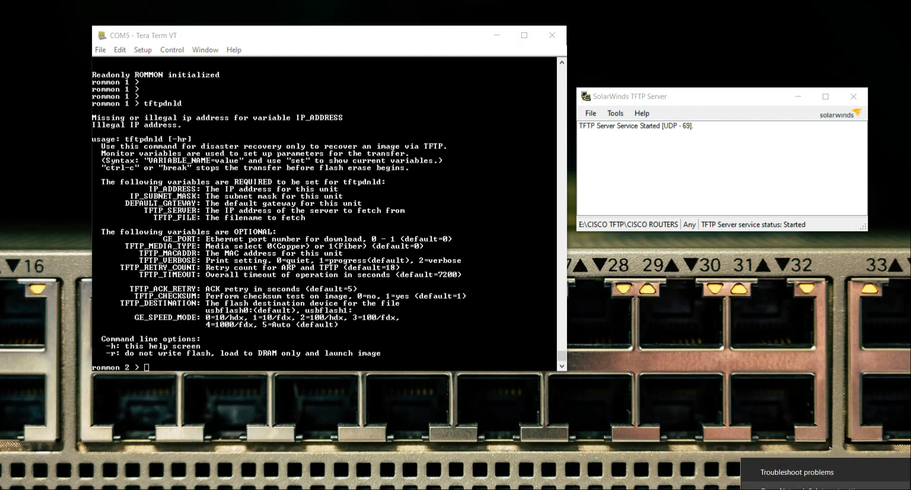
Step: Give the Ethernet adapter static IPv4 192.168.11.10 with mask 255.255.255.0 in its TCP/IPv4 properties
left_click(806, 486)
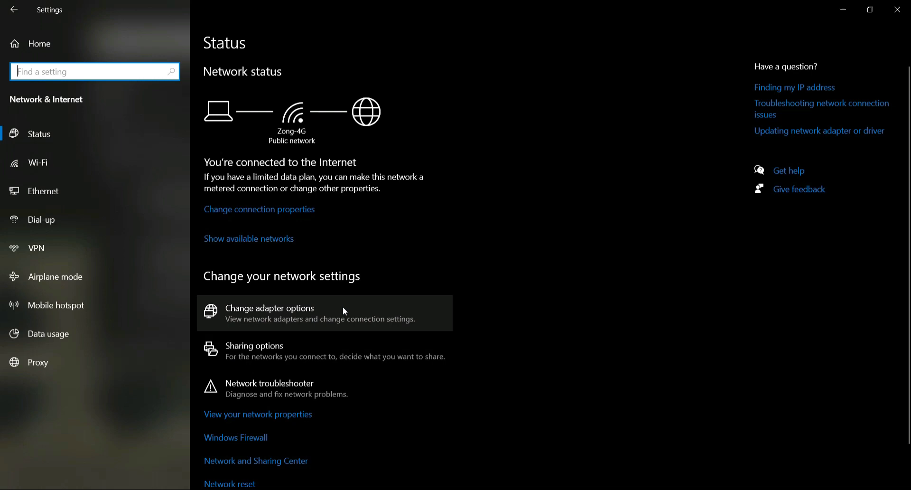
left_click(344, 312)
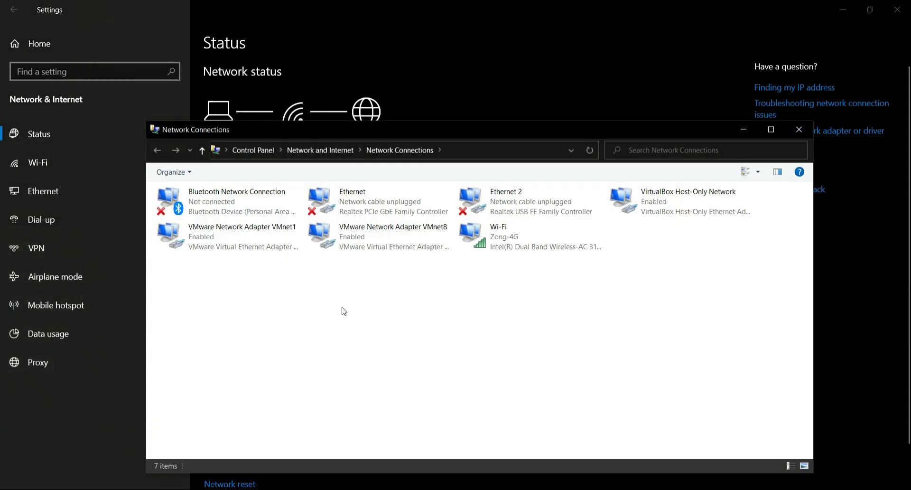
right_click(347, 198)
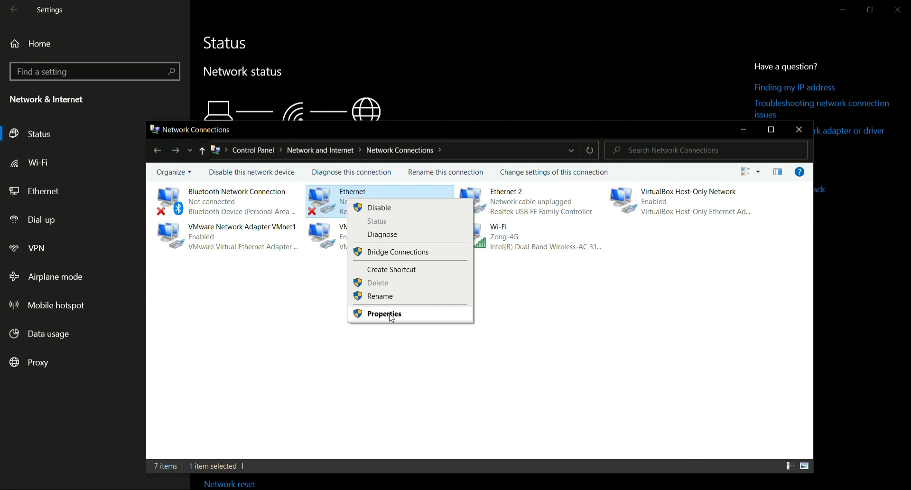
left_click(391, 317)
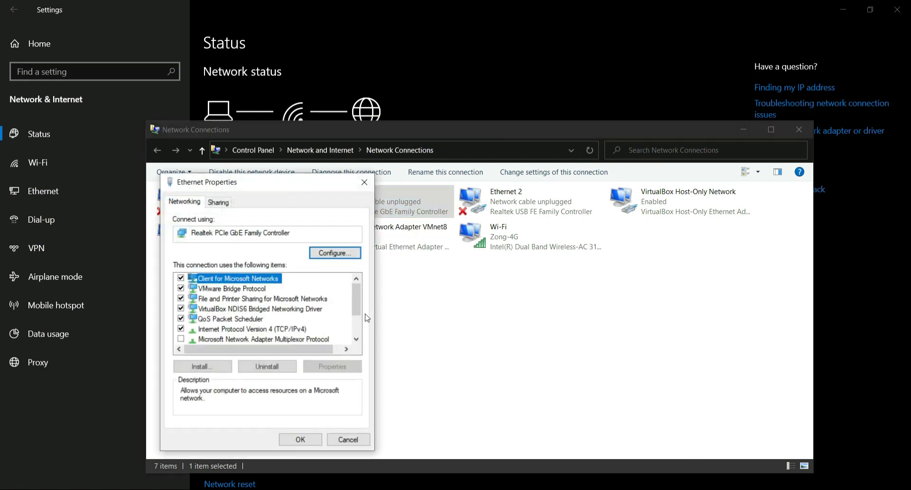
double_click(299, 329)
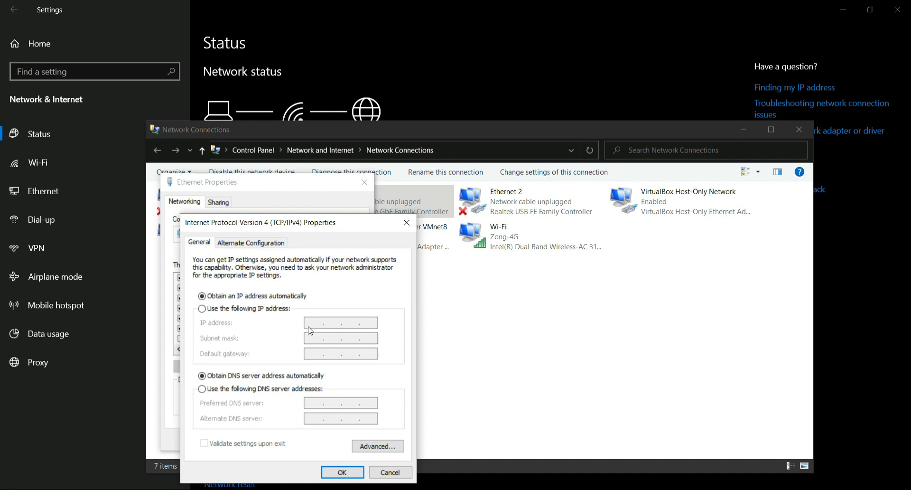
left_click(276, 311)
left_click(312, 324)
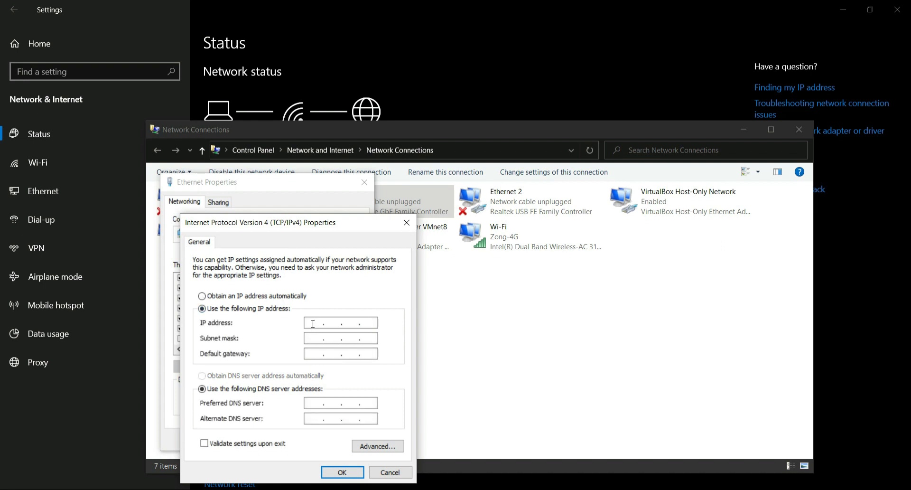
type("192.168.11.10")
left_click(319, 337)
left_click(340, 472)
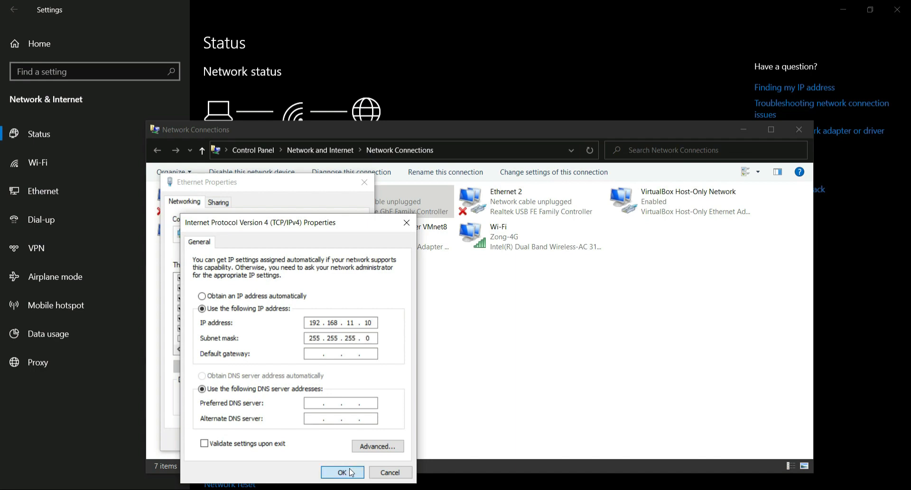
left_click(316, 443)
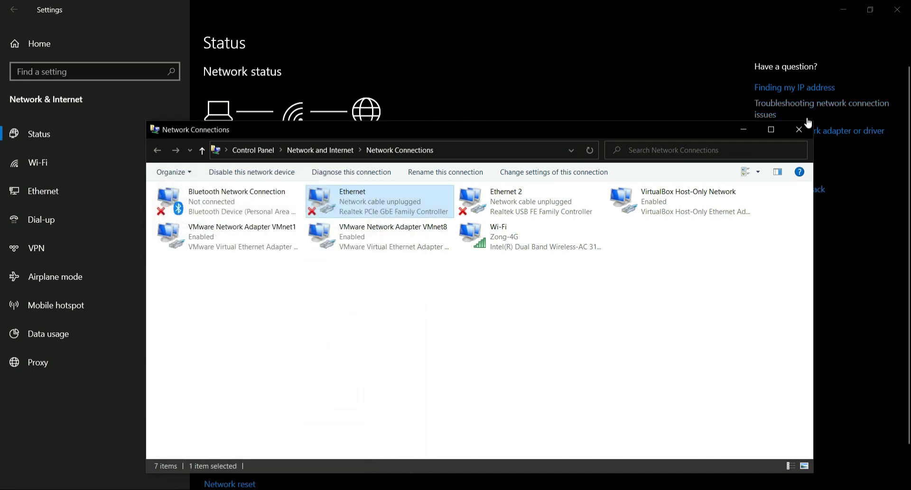
Step: Close Network Connections and set rommon IP_ADDRESS=192.168.11.50 and IP_SUBNET_MASK=255.255.255.0
left_click(803, 129)
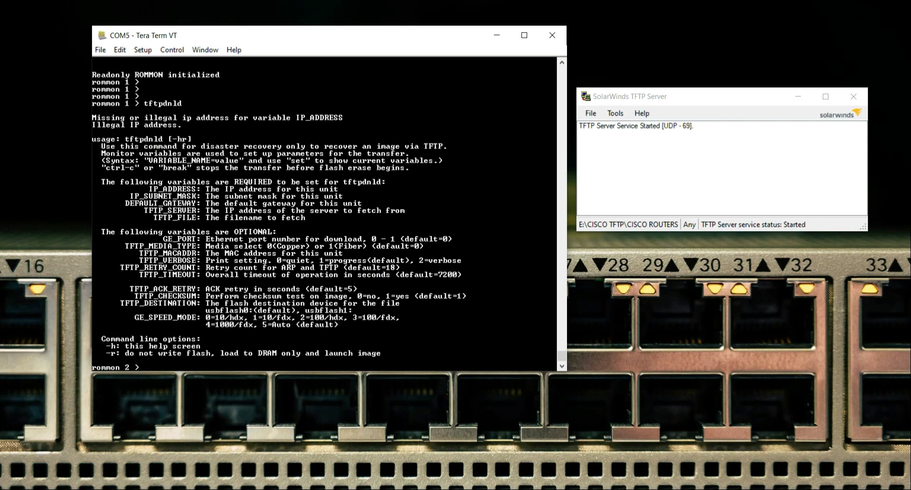
type("IP_ADDRESS=192.168.11")
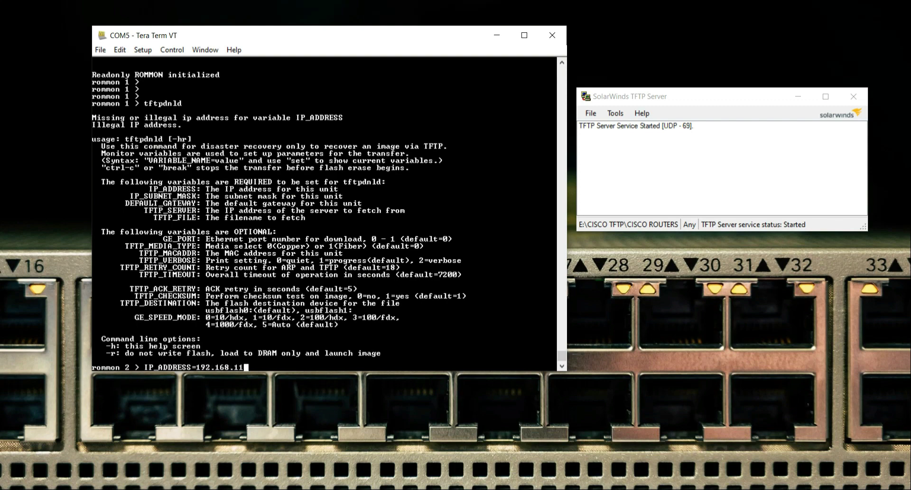
type(".50")
key("Return")
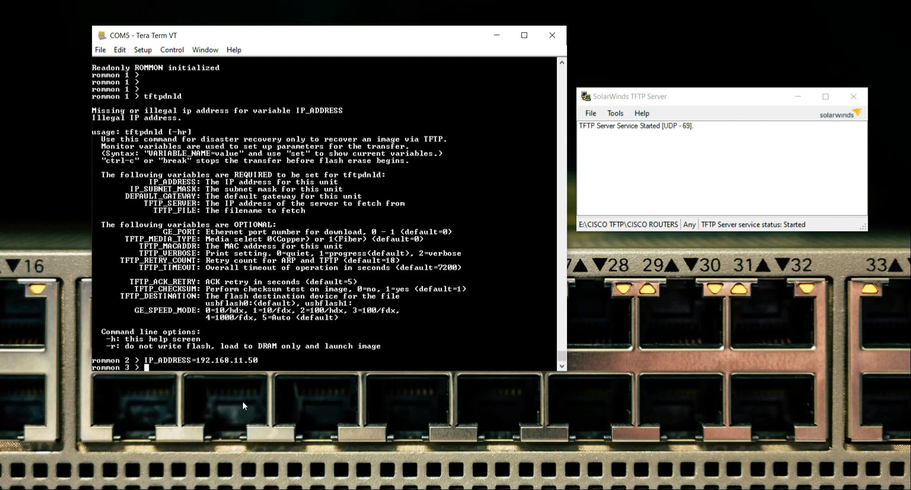
type("IP_SUBNET_MASK=255")
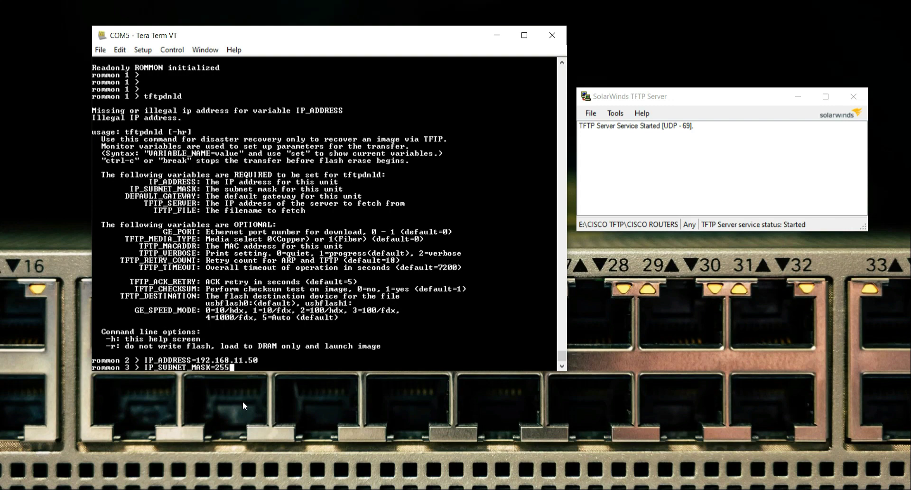
type(".255.255.0")
key("Return")
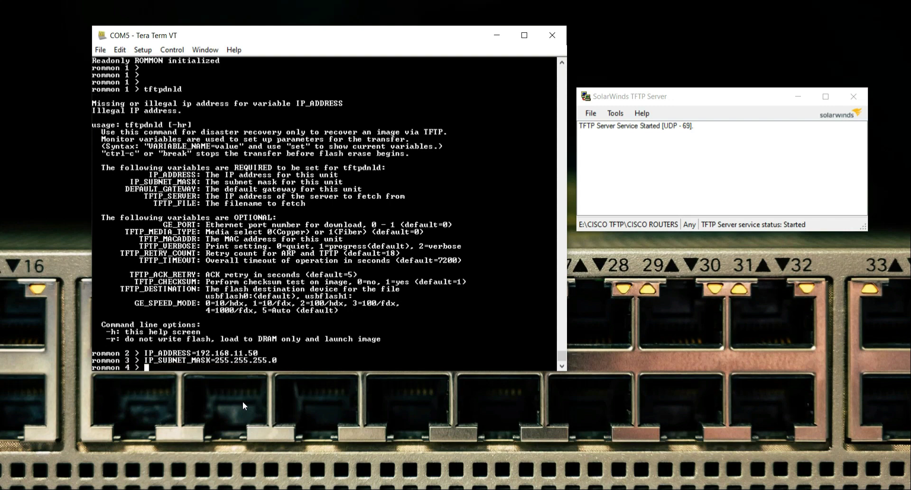
Step: Set DEFAULT_GATEWAY and TFTP_SERVER to 192.168.11.10, leaving a blank TFTP_FILE= entry
type("DEFAULT_GATEWAY=")
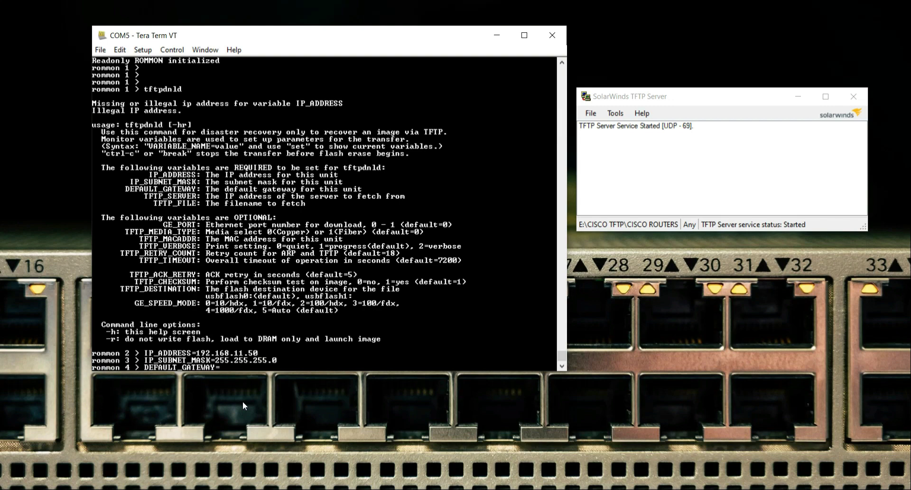
type("192.168.11.10")
key("Return")
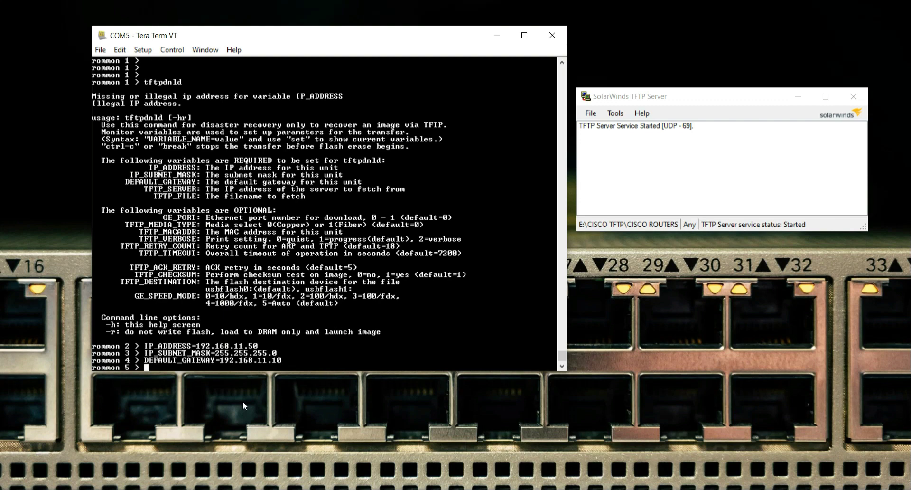
type("TFTP_SERVER=19")
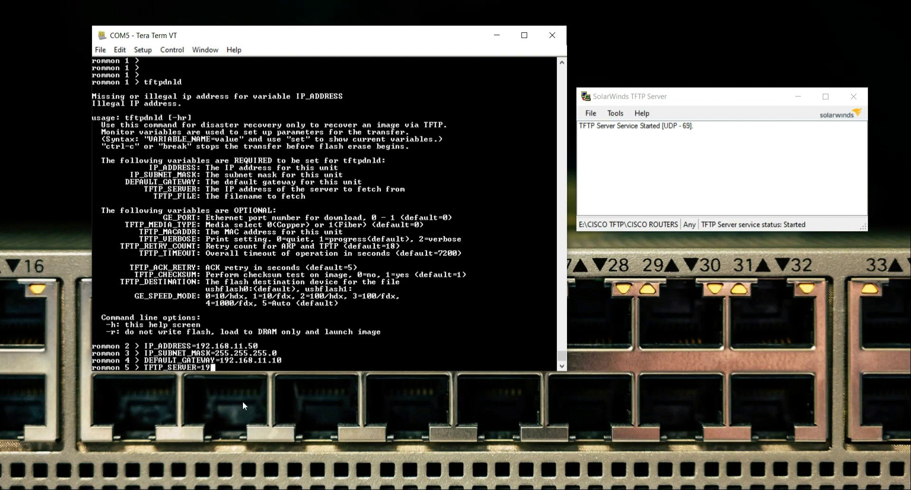
type("2.168.11.10")
key("Return")
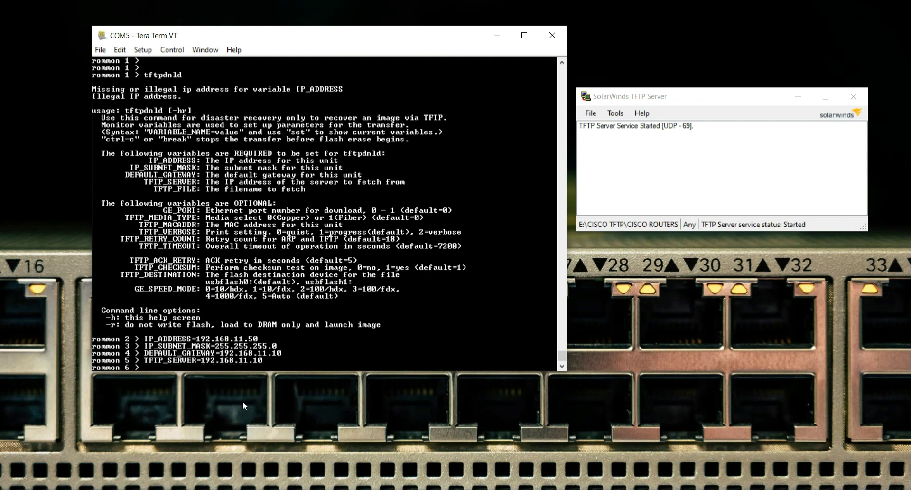
type("TFTP_FILE=TFTP_FILE")
key("BackSpace")
key("BackSpace")
key("BackSpace")
key("BackSpace")
key("BackSpace")
key("BackSpace")
key("BackSpace")
key("BackSpace")
key("BackSpace")
Step: Select the full c1900-universalk9-mz.SPA.154-3.M2.bin file name via Rename in File Explorer
key("alt+Tab")
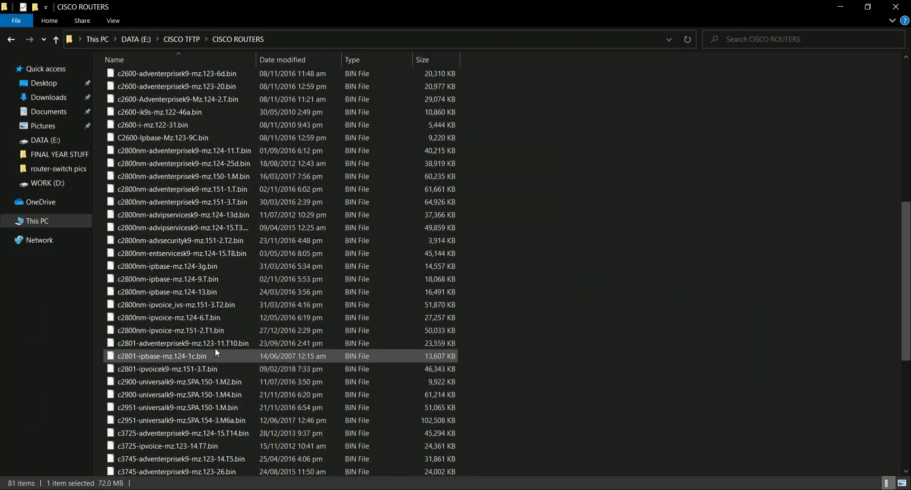
scroll(175, 382, "down", 1)
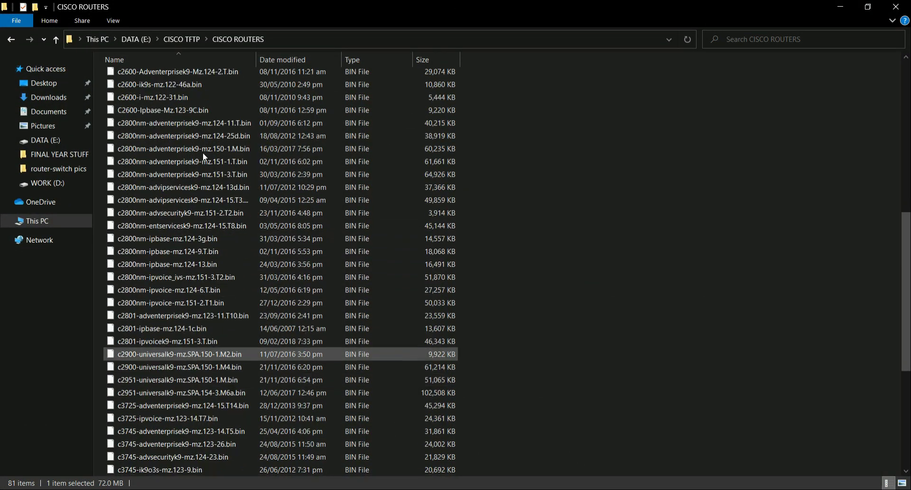
scroll(172, 189, "up", 3)
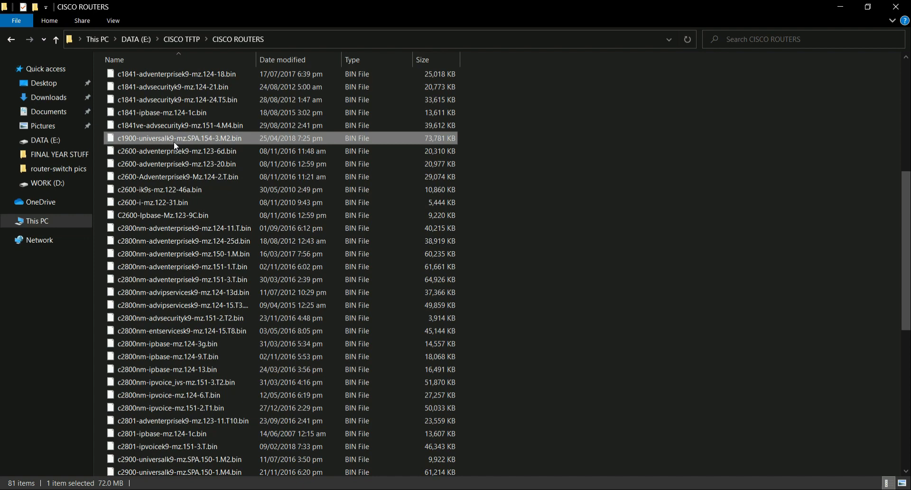
right_click(174, 138)
left_click(217, 344)
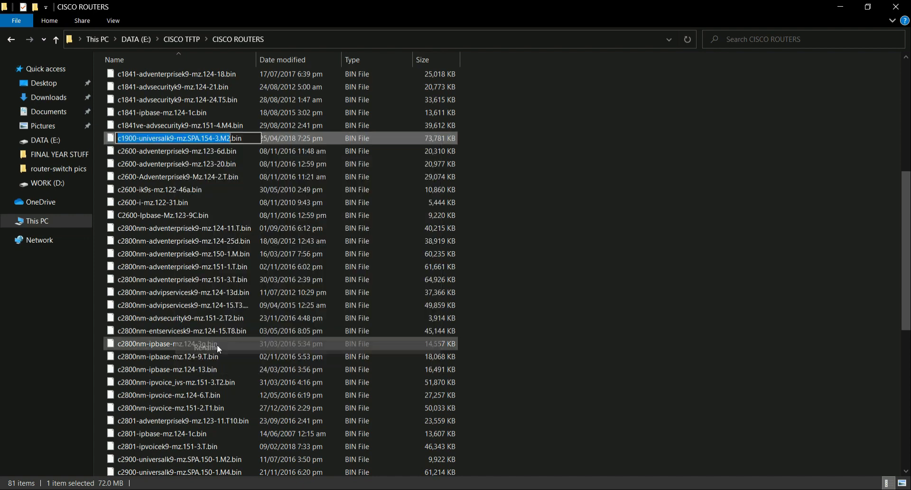
key("ctrl+a")
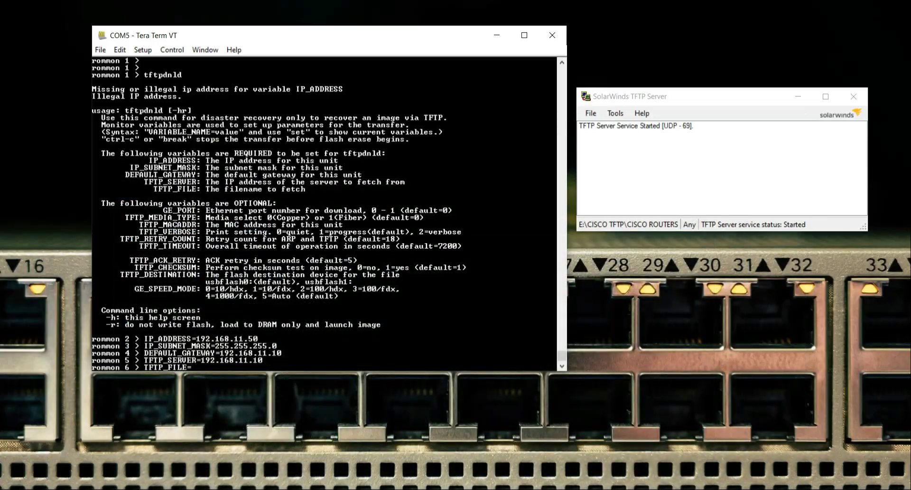
Step: Set TFTP_FILE to the c1900 image and TFTP_TIMEOUT=98700, then run tftpdnld
key("alt+v")
key("Return")
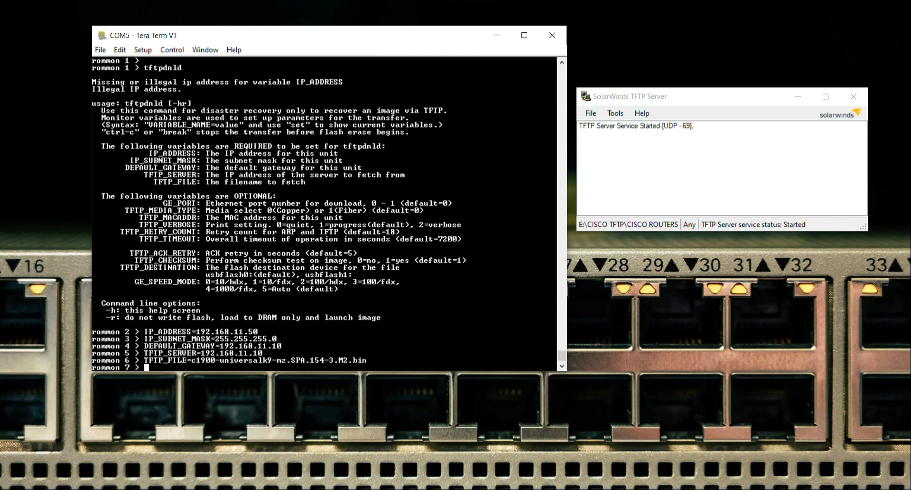
left_click_drag(139, 238, 192, 239)
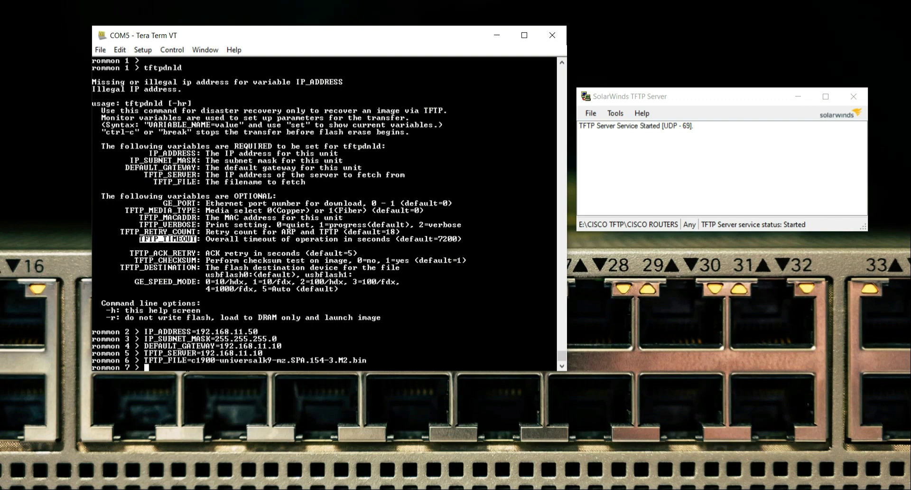
right_click(186, 367)
type("=98")
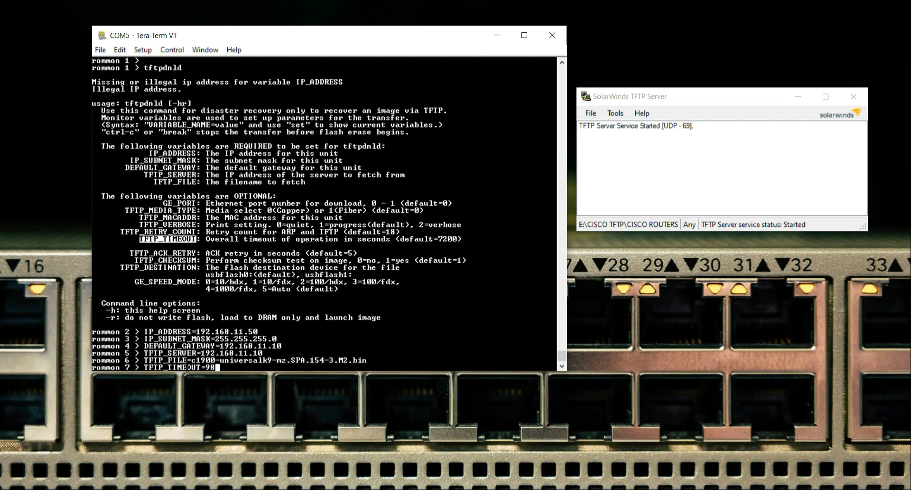
type("700")
key("Return")
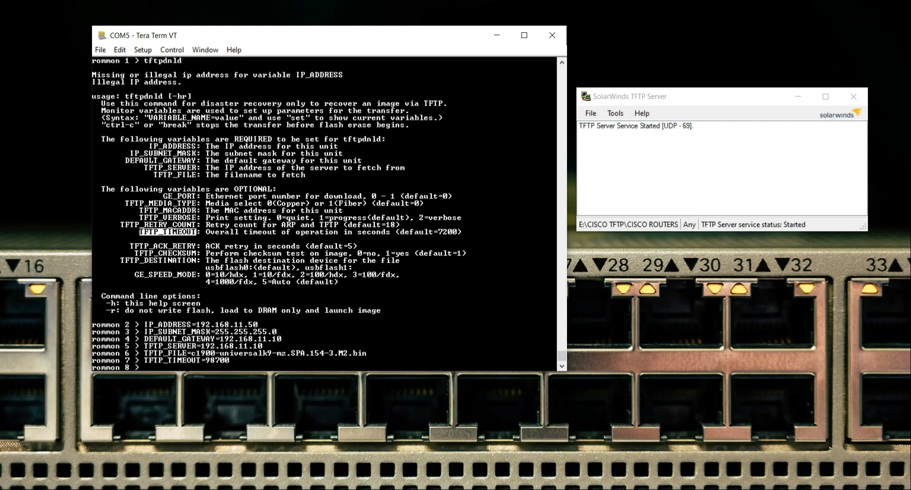
type("tftpdnld")
key("Return")
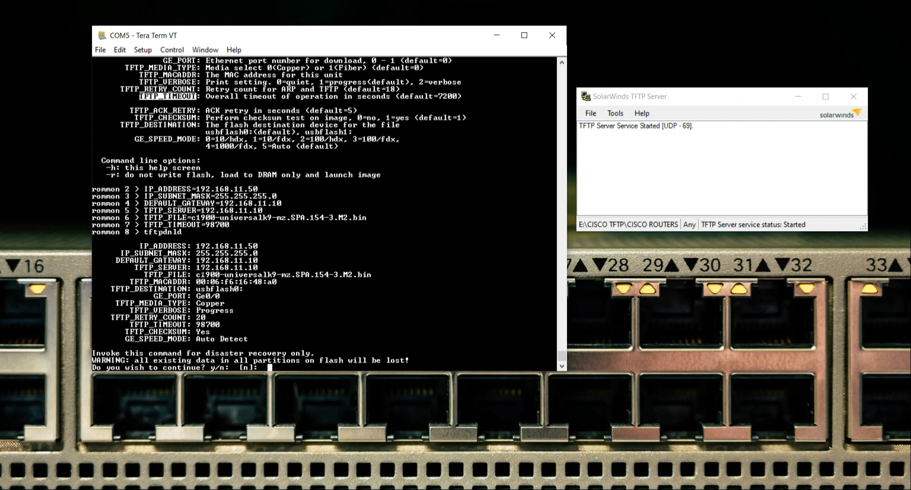
Step: Answer y to start the flash recovery download and move the TFTP server window toward the terminal
type("y")
key("Return")
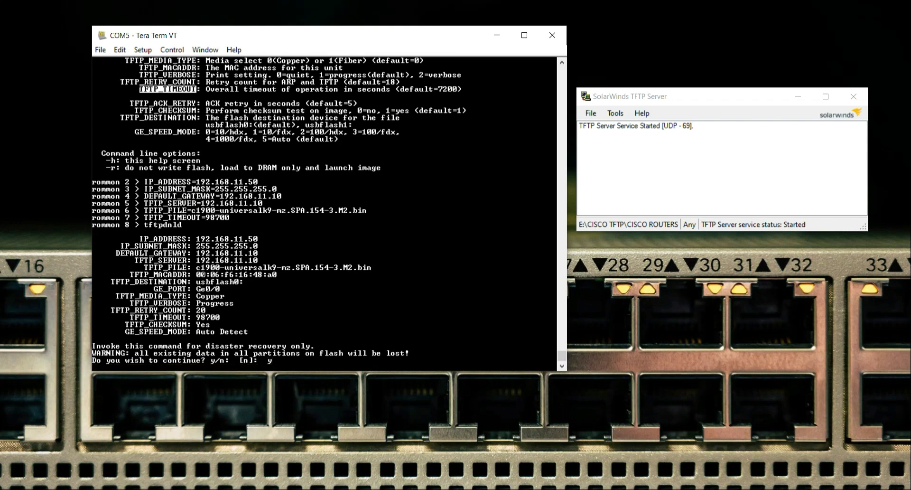
left_click(653, 96)
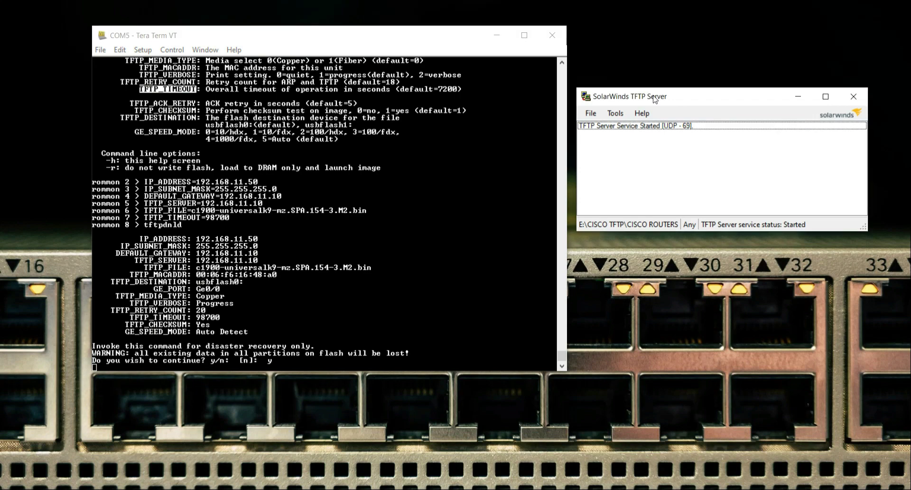
left_click_drag(654, 97, 604, 97)
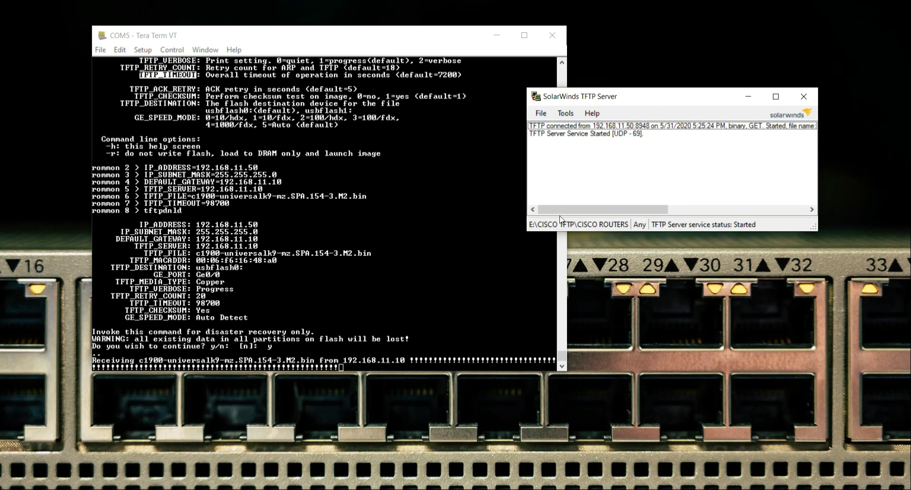
Step: Scroll the SolarWinds log sideways to check the c1900 transfer entry while the download completes
left_click_drag(570, 213, 734, 212)
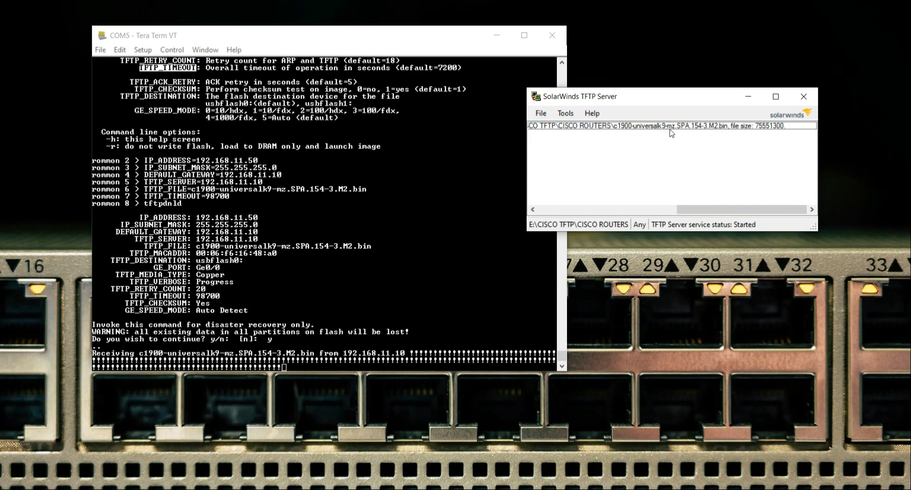
left_click_drag(720, 213, 582, 212)
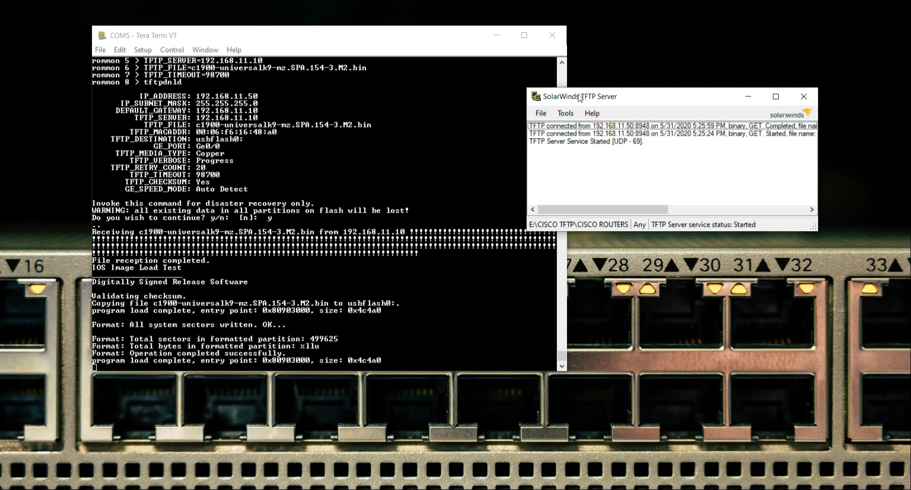
left_click_drag(577, 97, 596, 88)
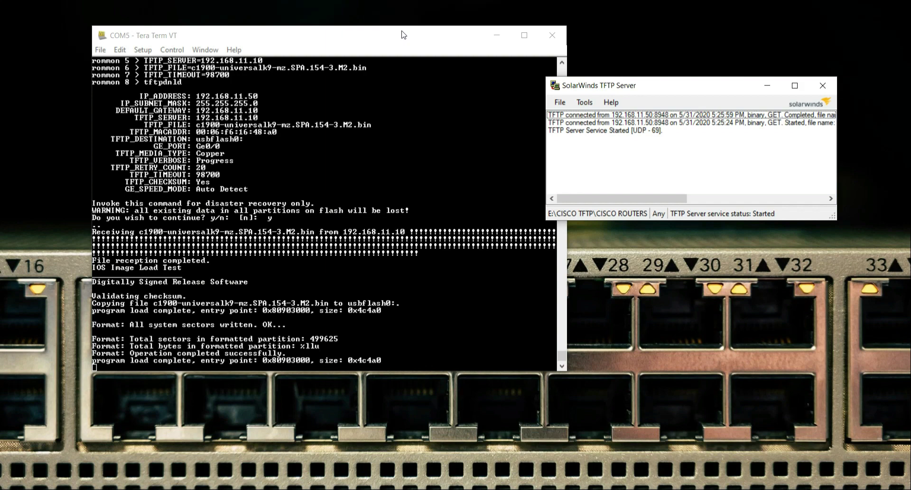
Step: Bring the Tera Term router console in front of the SolarWinds window at the rommon 9 prompt
left_click(402, 35)
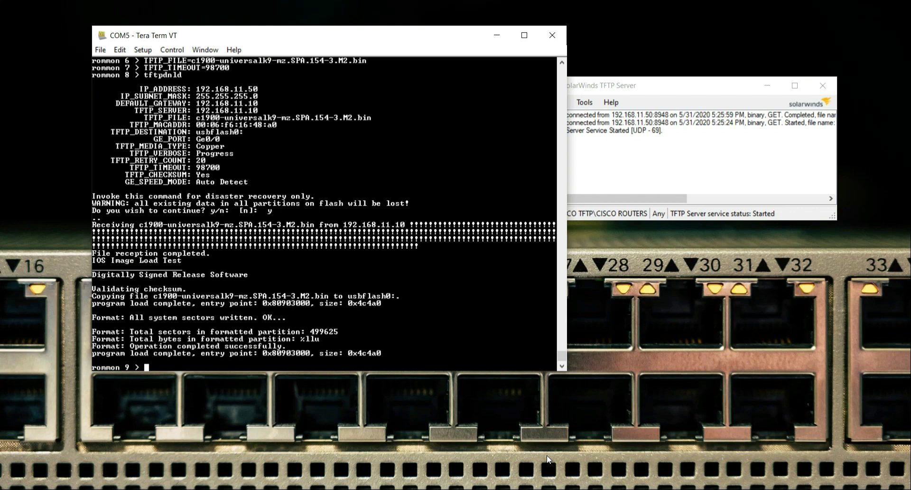
Step: Run boot at rommon 9 to load and decompress the IOS 15.4(3)M2 image
type("boot")
key("Return")
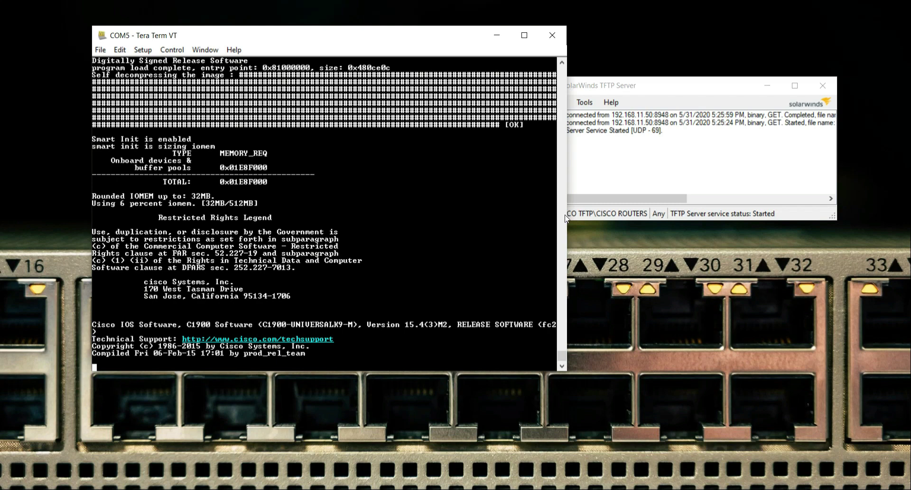
Step: Return to the Tera Term console while the Cisco 1921 finishes booting IOS 15.4
left_click_drag(634, 197, 774, 194)
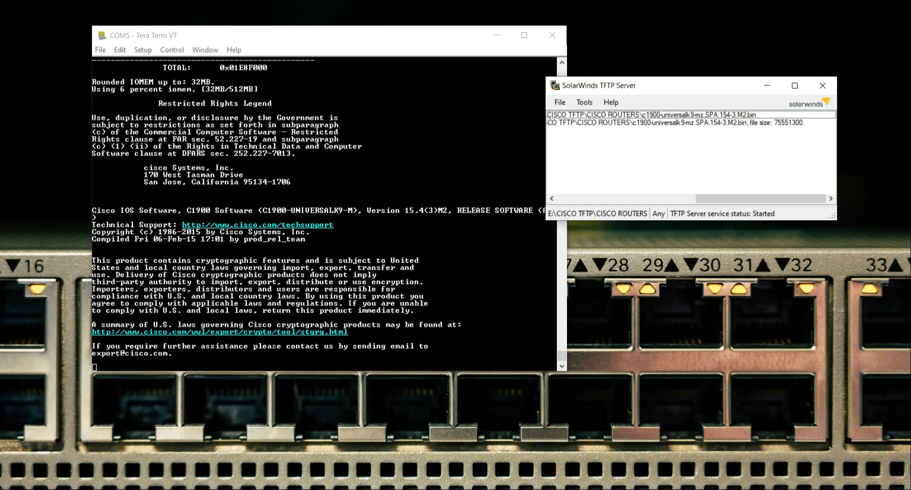
key("alt+Tab")
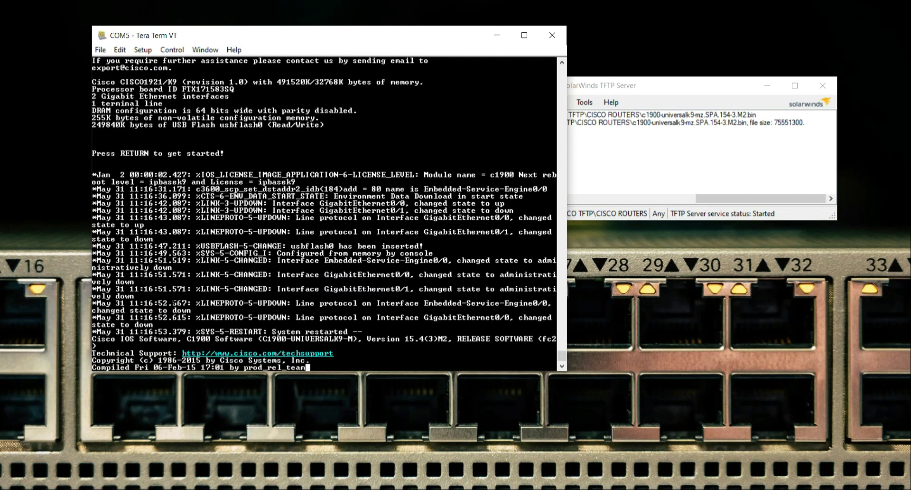
Step: Enter enable mode with 'en' and list usbflash0, highlighting c1900-universalk9-mz.SPA.154-3.M2.bin
key("Return")
key("Return")
type("en")
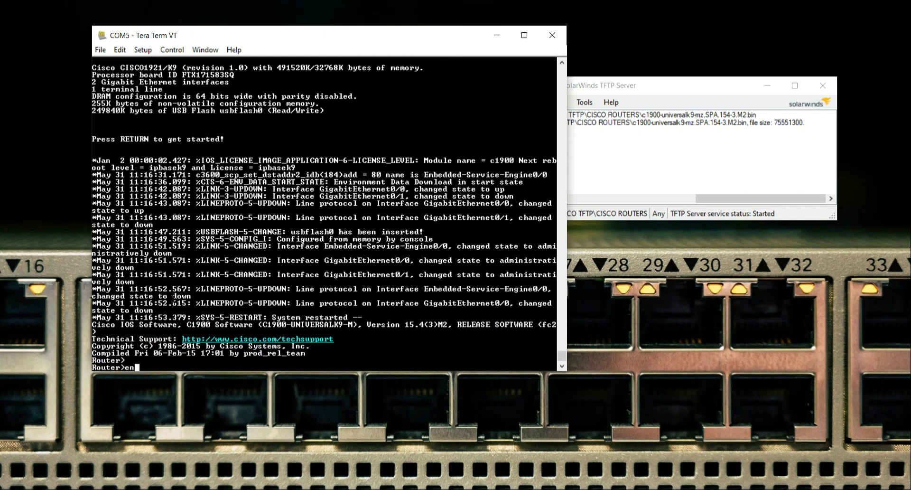
key("Return")
type("dir")
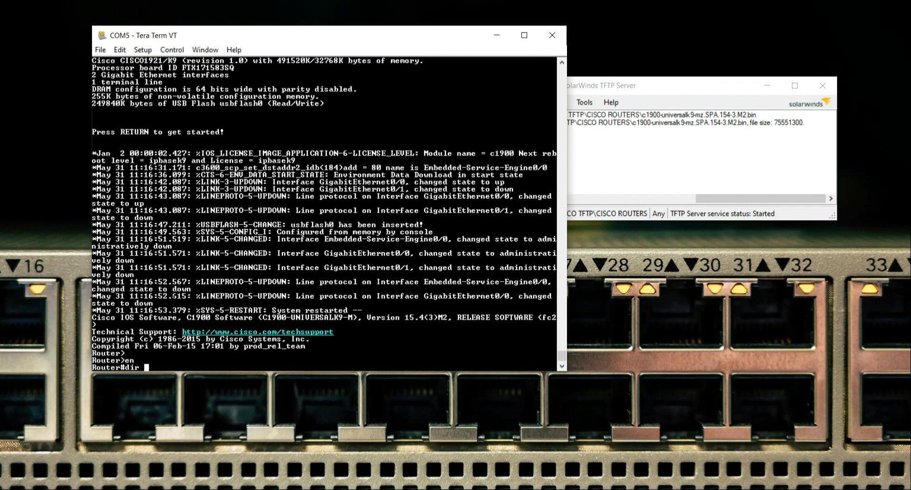
key("Return")
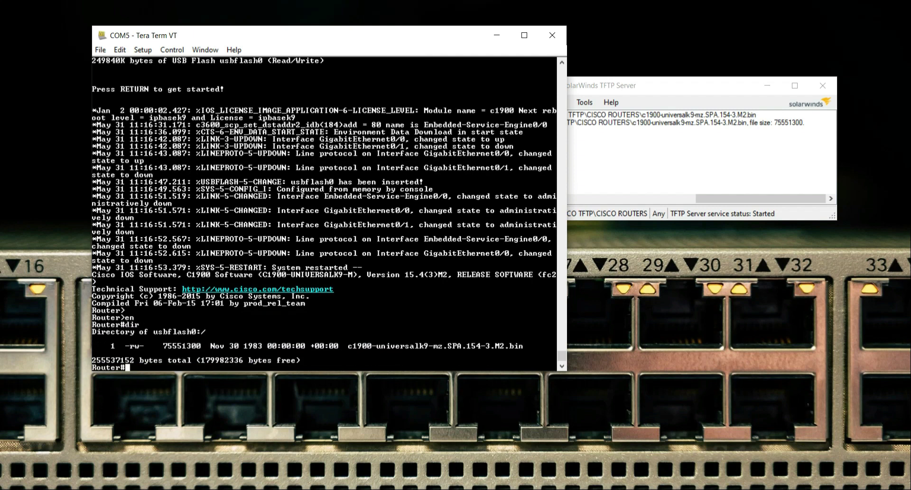
left_click_drag(348, 346, 524, 346)
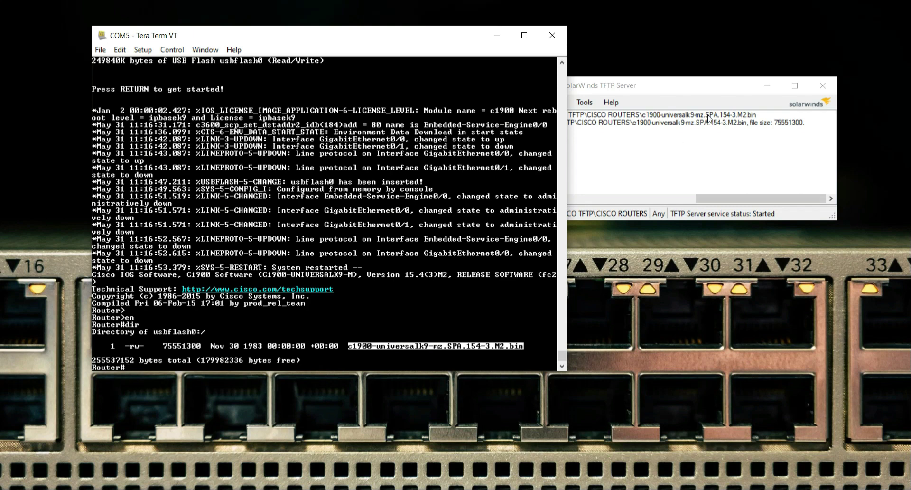
left_click(127, 367)
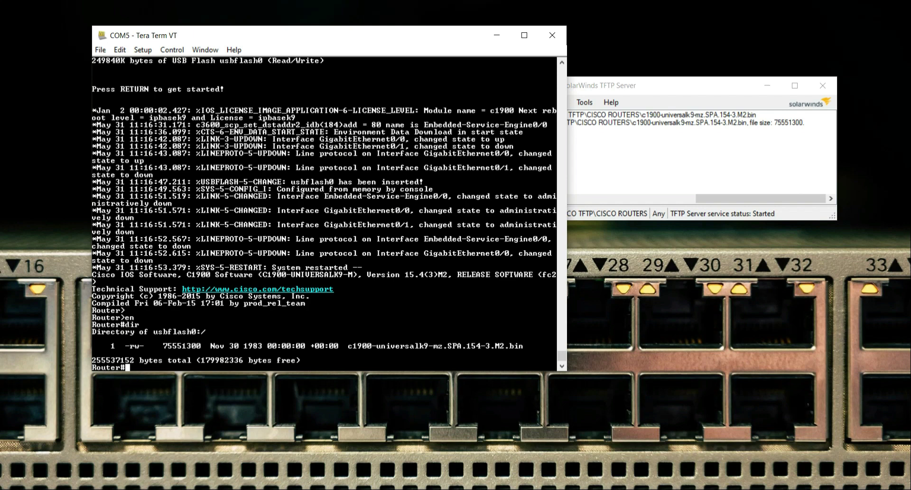